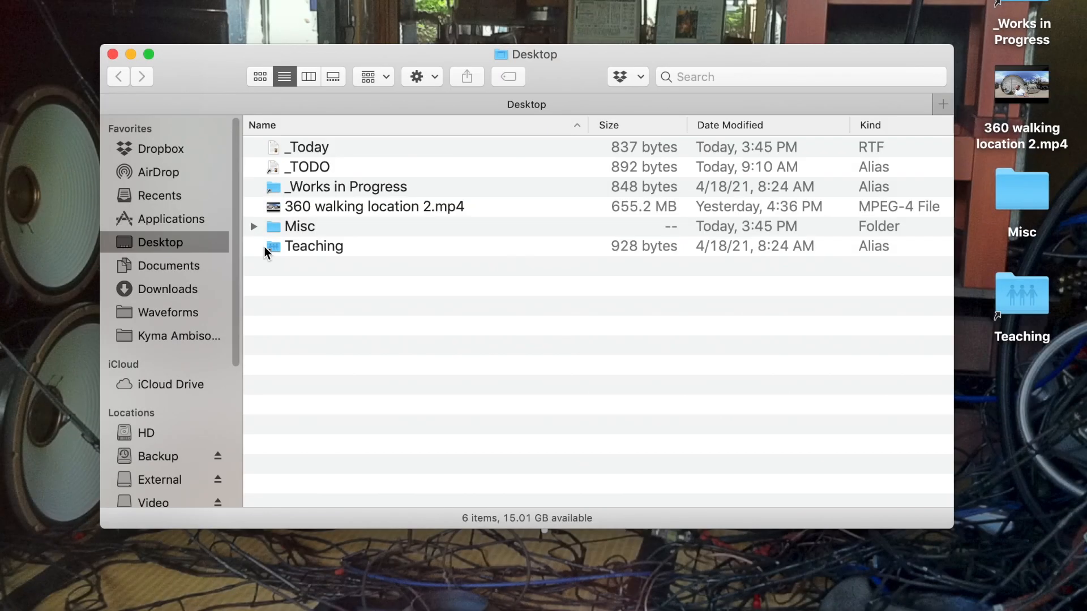
# Duplicate '360 walking location 2.mp4' in Finder, keeping the copy's default name
pyautogui.click(340, 210)
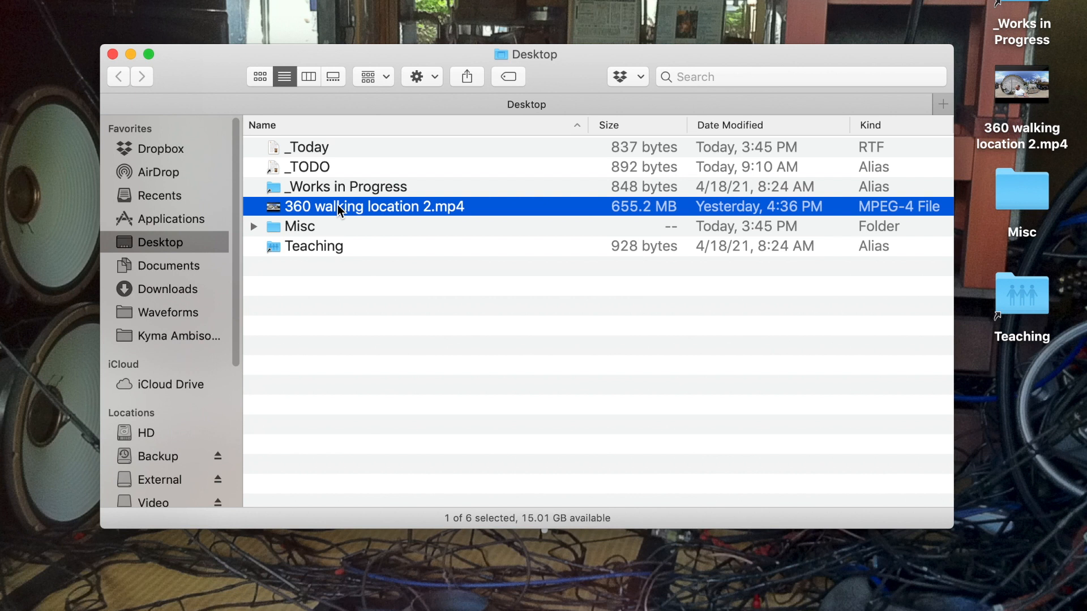
pyautogui.press('super+d')
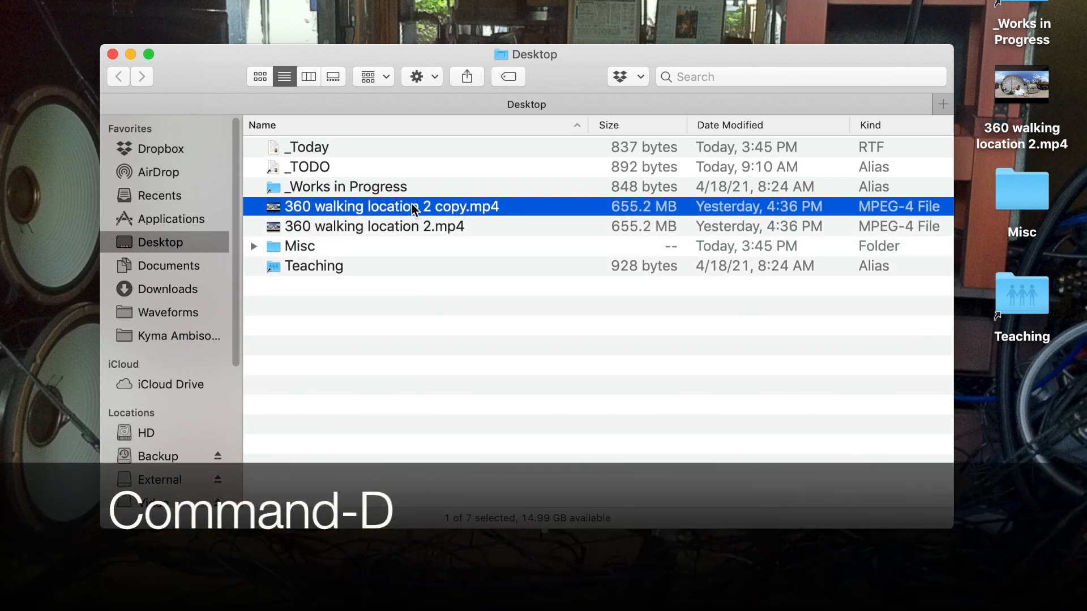
pyautogui.click(454, 207)
pyautogui.press('Return')
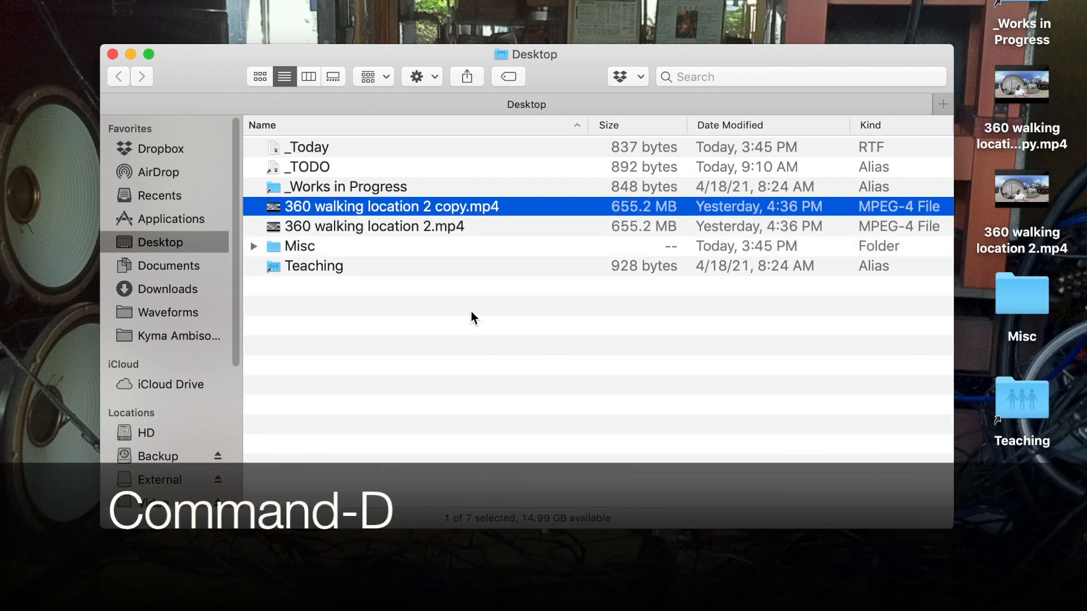
# Open the copied MP4 in Hex Fiend via Open With
pyautogui.rightClick(431, 211)
pyautogui.moveTo(510, 230)
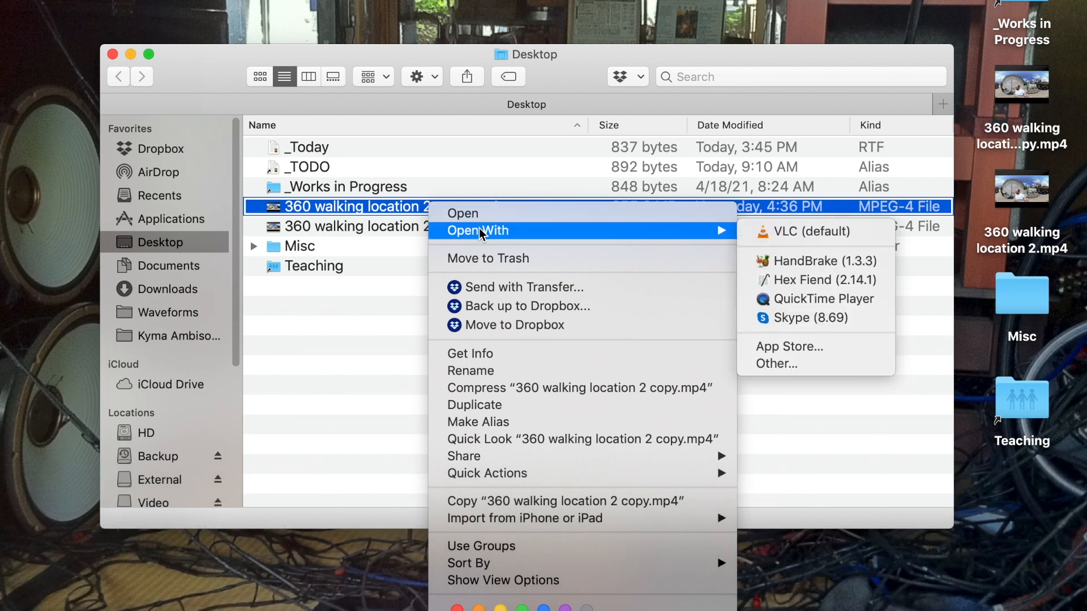
pyautogui.click(804, 281)
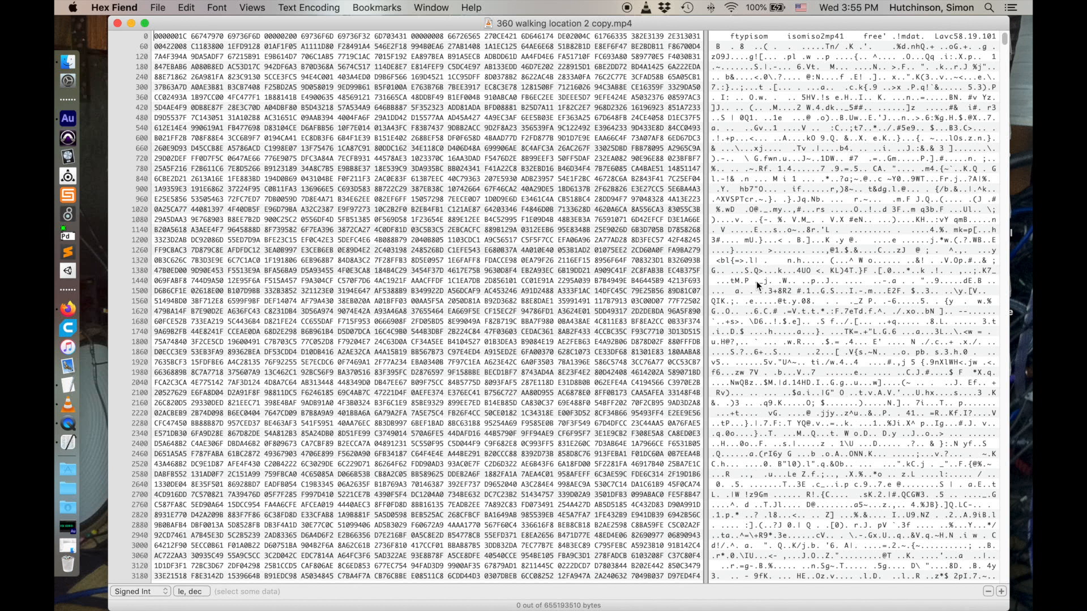
# Select all bytes of the copy, then start the selection at offset 180
pyautogui.moveTo(564, 23); pyautogui.dragTo(535, 23)
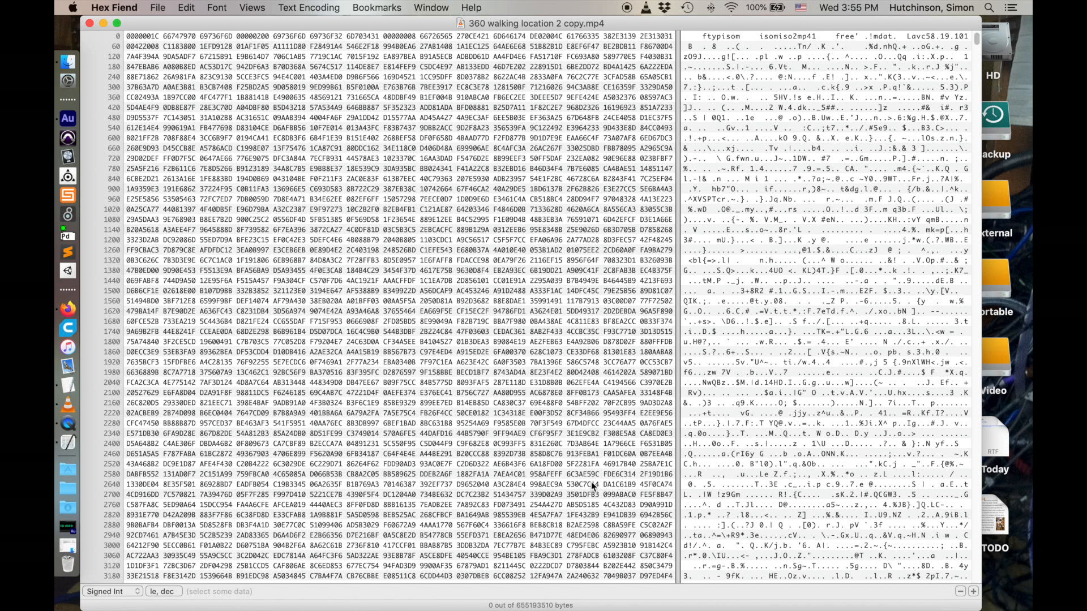
pyautogui.moveTo(592, 482); pyautogui.dragTo(517, 413)
pyautogui.press('super+a')
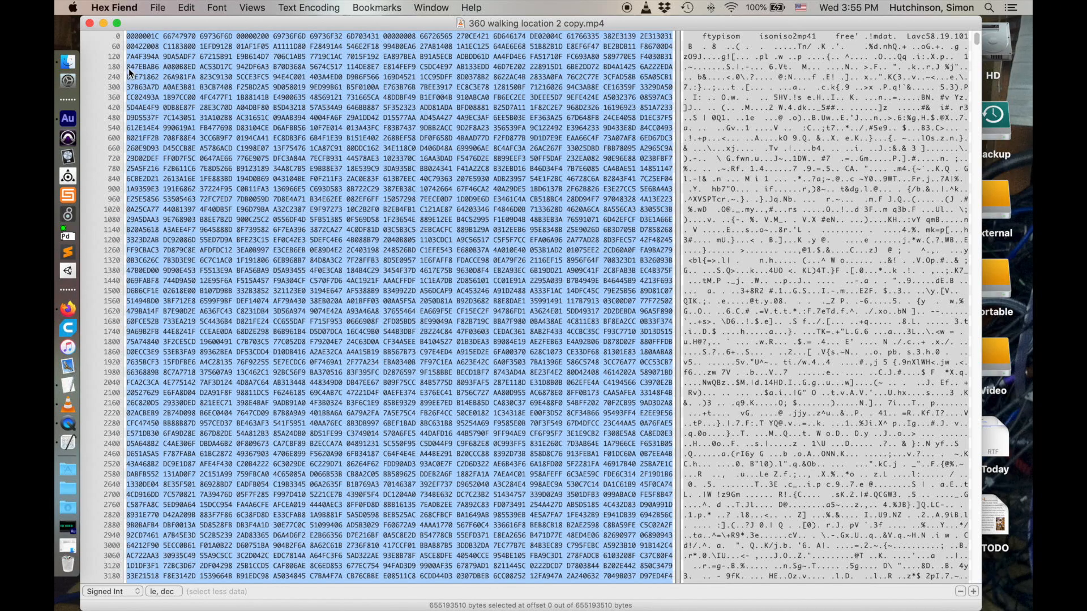
pyautogui.keyDown('shift'); pyautogui.click(128, 69); pyautogui.keyUp('shift')
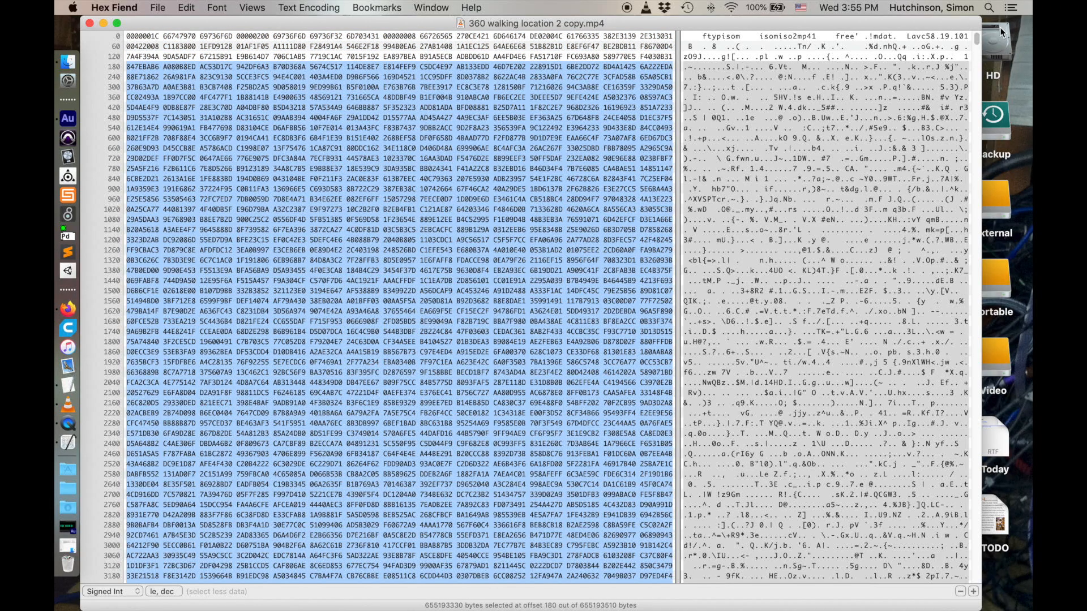
pyautogui.moveTo(977, 38)
pyautogui.mouseDown()
pyautogui.moveTo(990, 510)
pyautogui.moveTo(975, 581)
pyautogui.mouseUp()
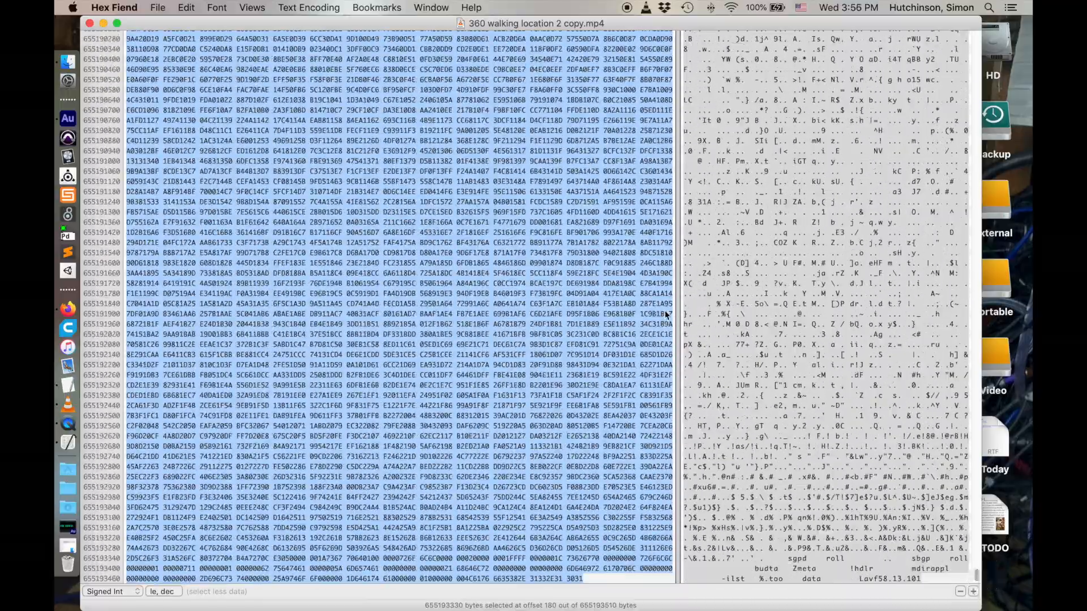
pyautogui.scroll(5, 654, 310)
pyautogui.scroll(5, 655, 298)
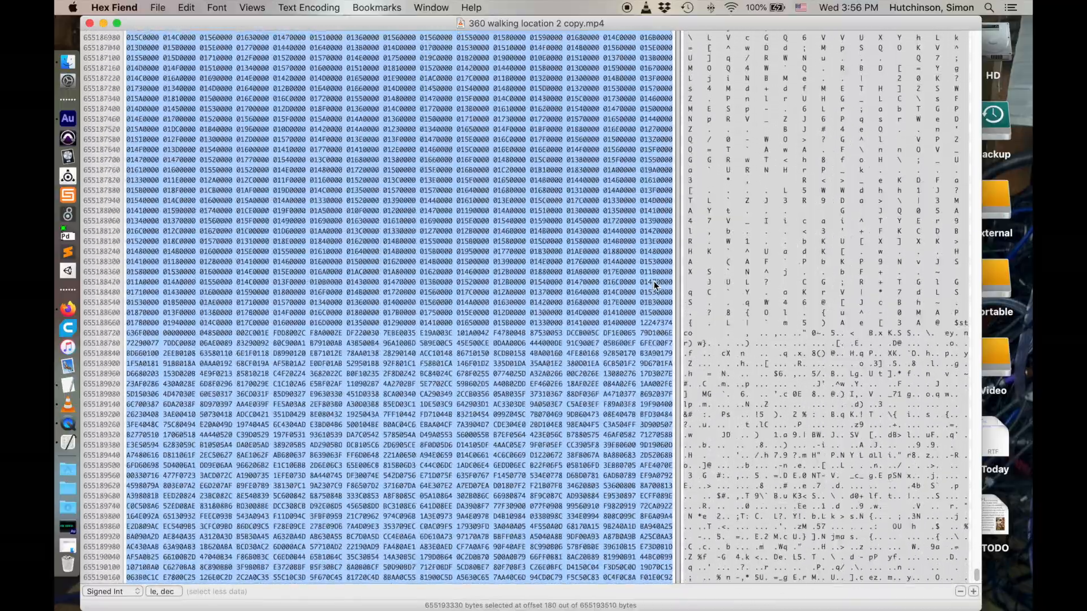
pyautogui.scroll(5, 654, 285)
pyautogui.scroll(5, 655, 285)
pyautogui.scroll(5, 655, 285)
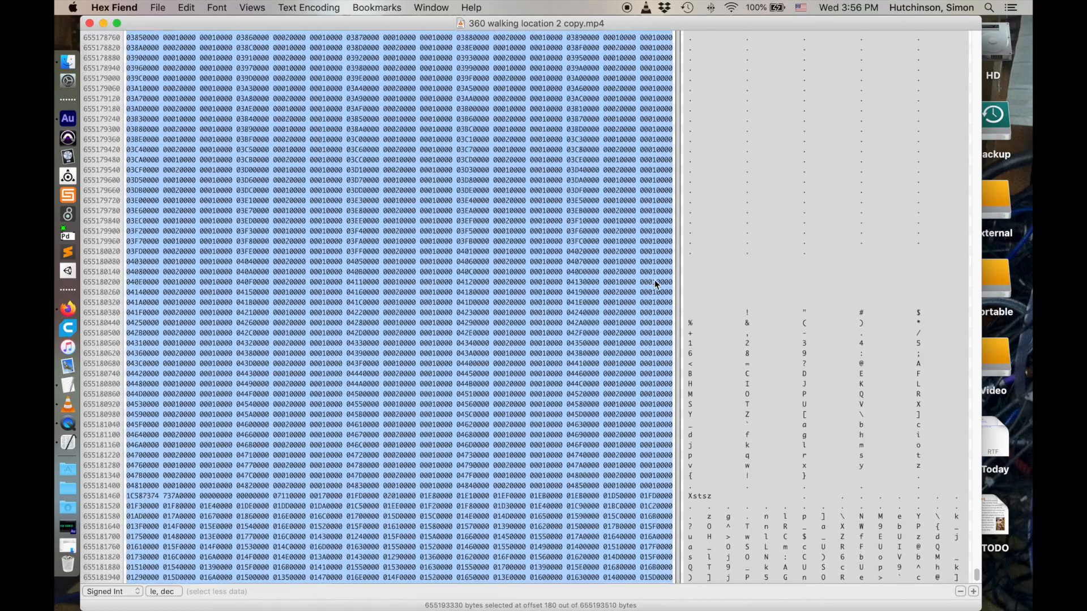
pyautogui.scroll(5, 654, 285)
pyautogui.scroll(5, 655, 280)
pyautogui.scroll(5, 654, 280)
pyautogui.scroll(5, 655, 280)
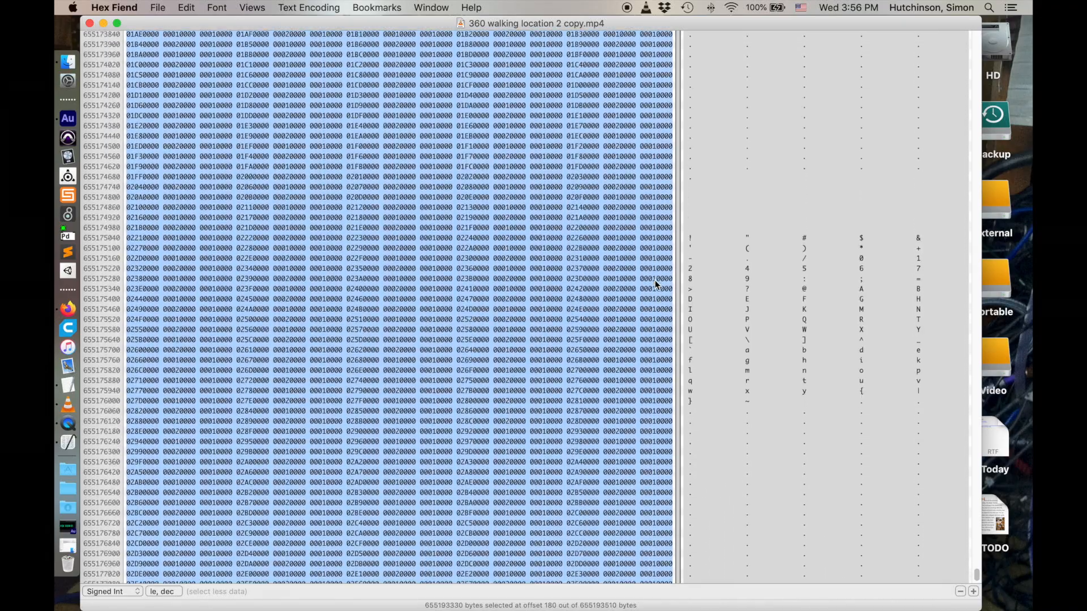
pyautogui.scroll(5, 655, 279)
pyautogui.scroll(5, 655, 280)
pyautogui.scroll(5, 656, 279)
pyautogui.scroll(5, 656, 280)
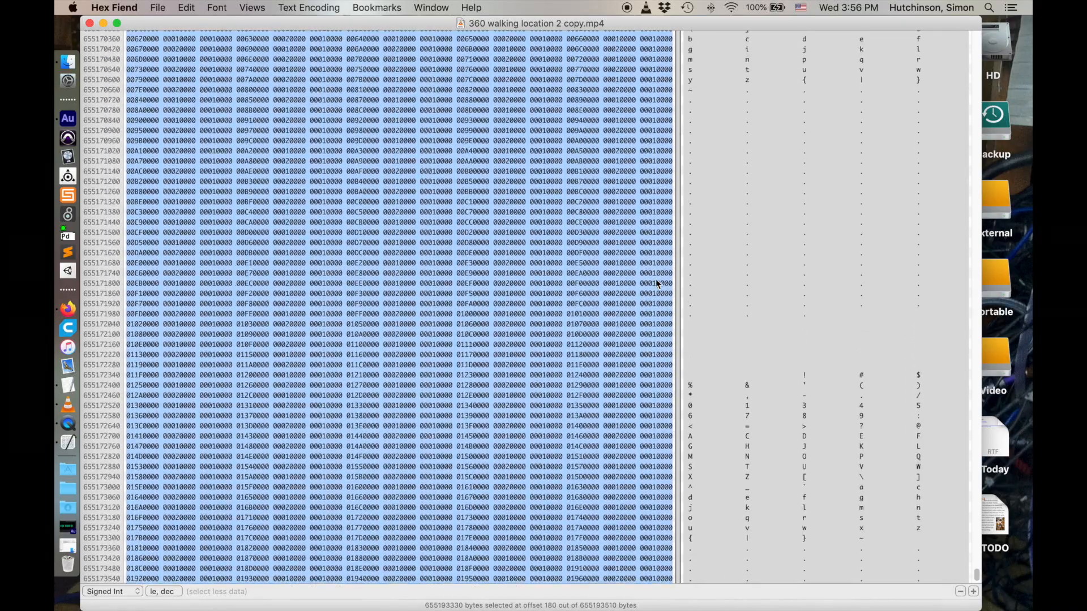
pyautogui.scroll(5, 655, 279)
pyautogui.scroll(5, 656, 280)
pyautogui.scroll(5, 656, 279)
pyautogui.scroll(5, 656, 280)
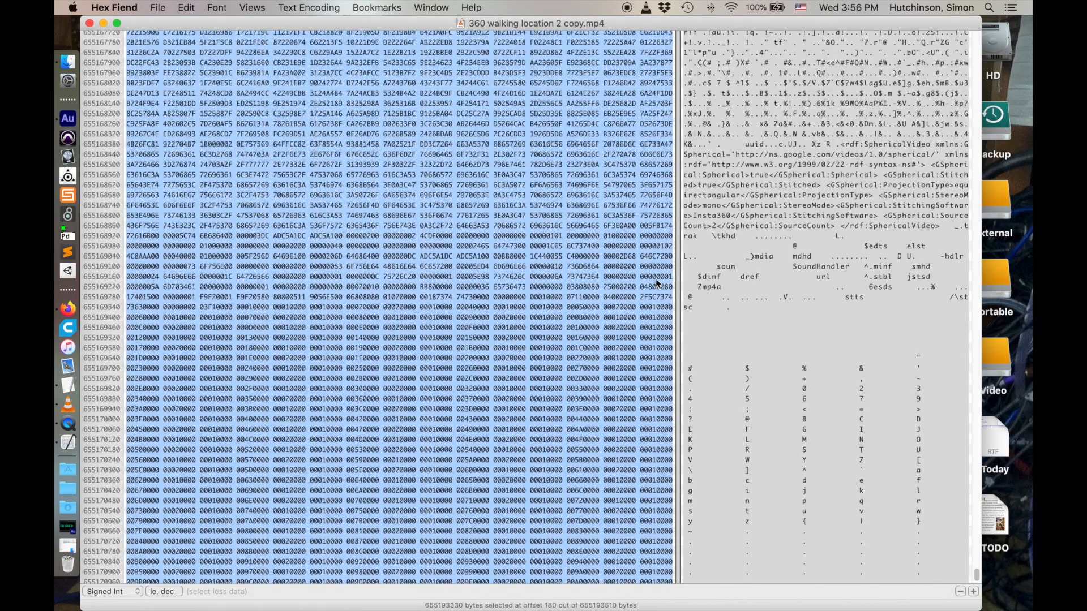
pyautogui.scroll(5, 656, 279)
pyautogui.scroll(5, 656, 278)
pyautogui.scroll(5, 655, 279)
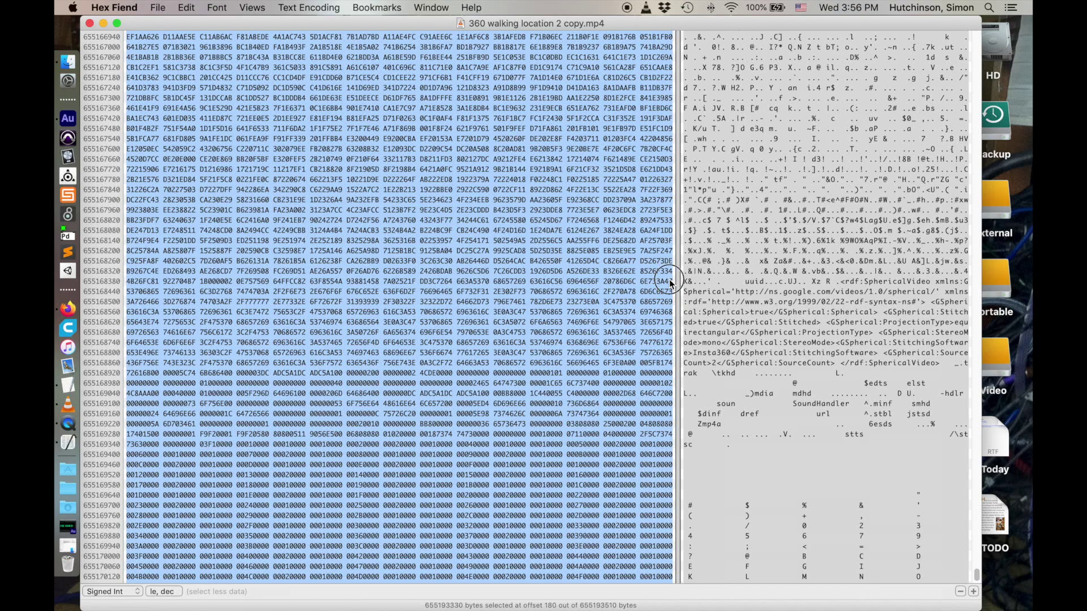
# Narrow the selection to end before the closing metadata and bring up Find/Replace
pyautogui.keyDown('shift'); pyautogui.click(671, 283); pyautogui.keyUp('shift')
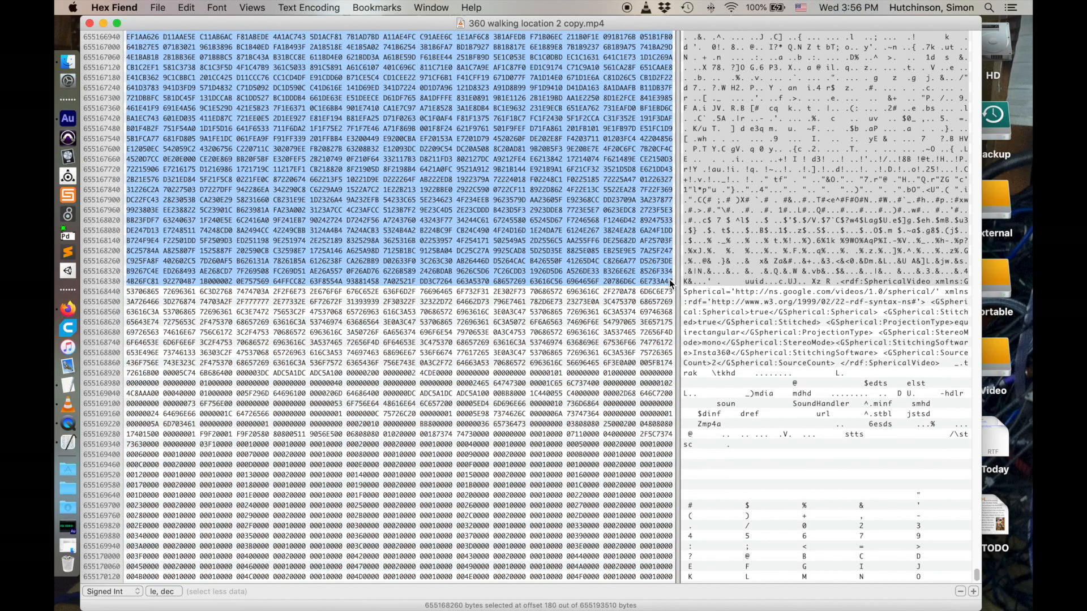
pyautogui.keyDown('shift'); pyautogui.click(650, 246); pyautogui.keyUp('shift')
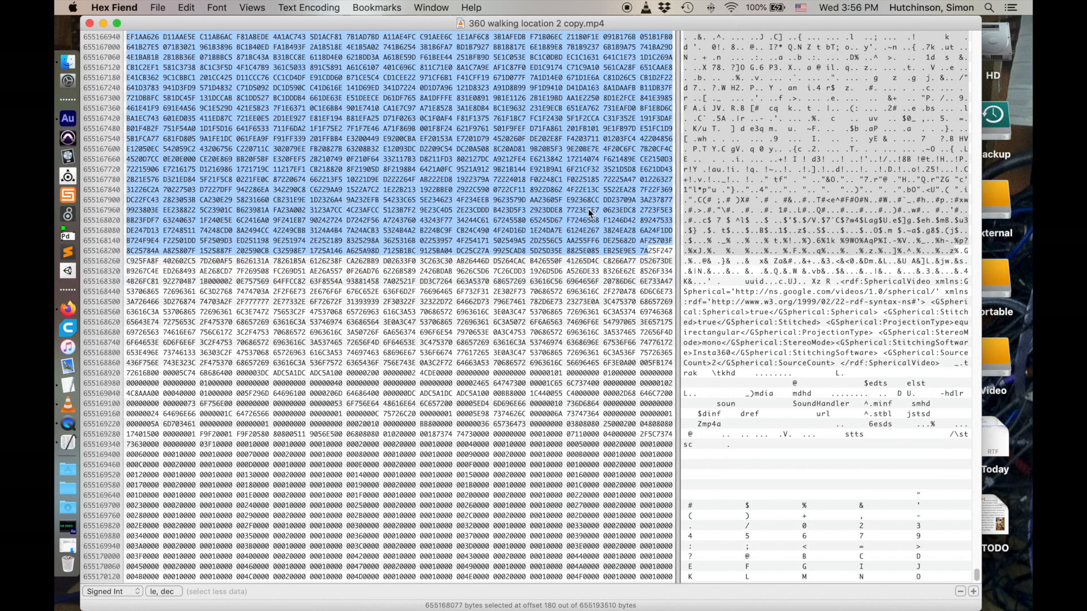
pyautogui.keyDown('shift'); pyautogui.click(578, 178); pyautogui.keyUp('shift')
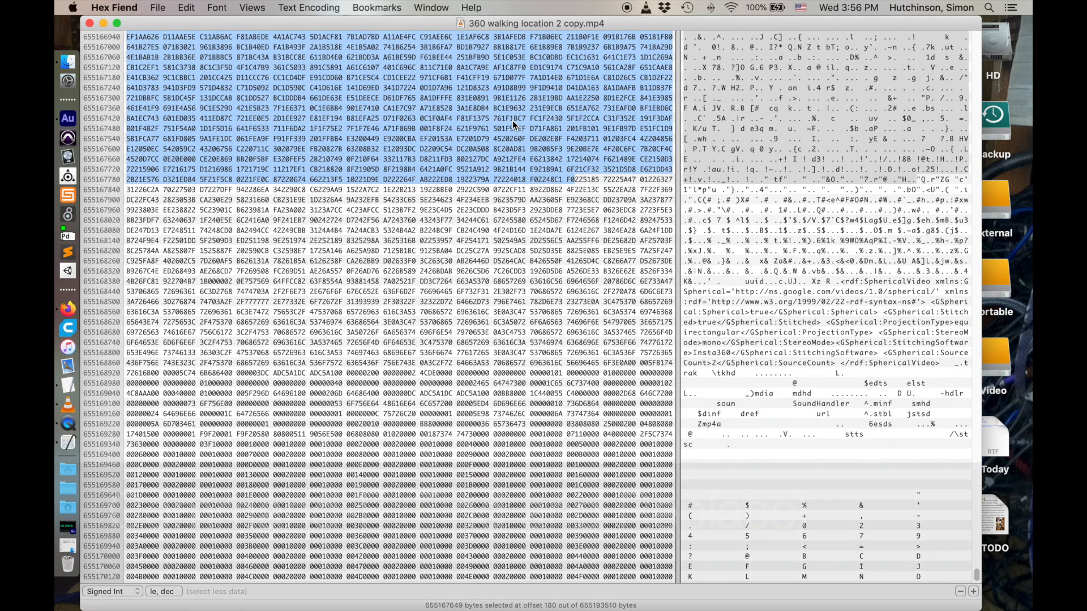
pyautogui.press('super+f')
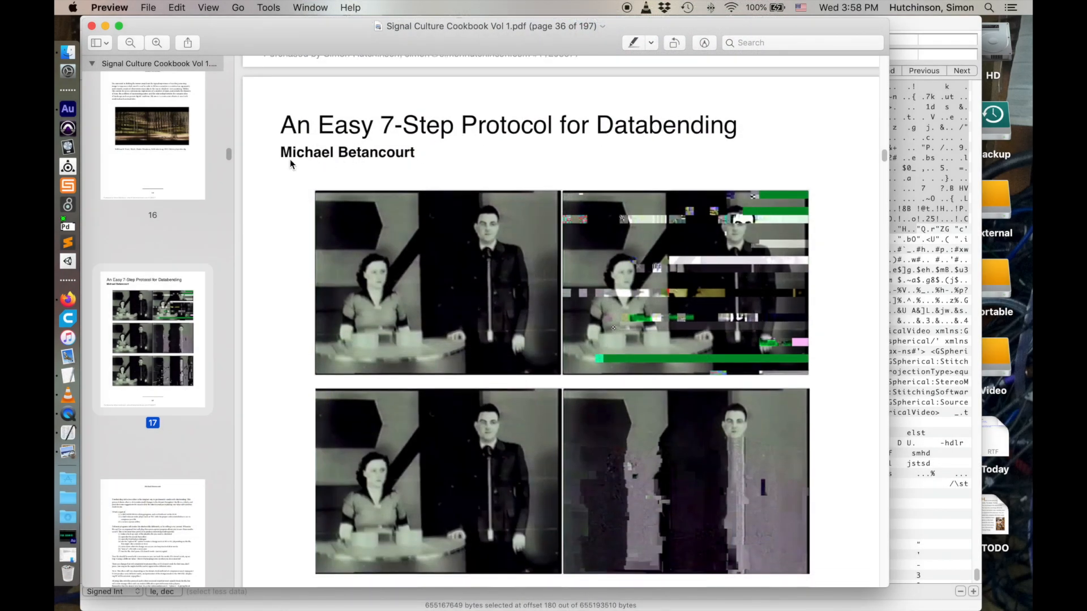
pyautogui.scroll(-5, 442, 152)
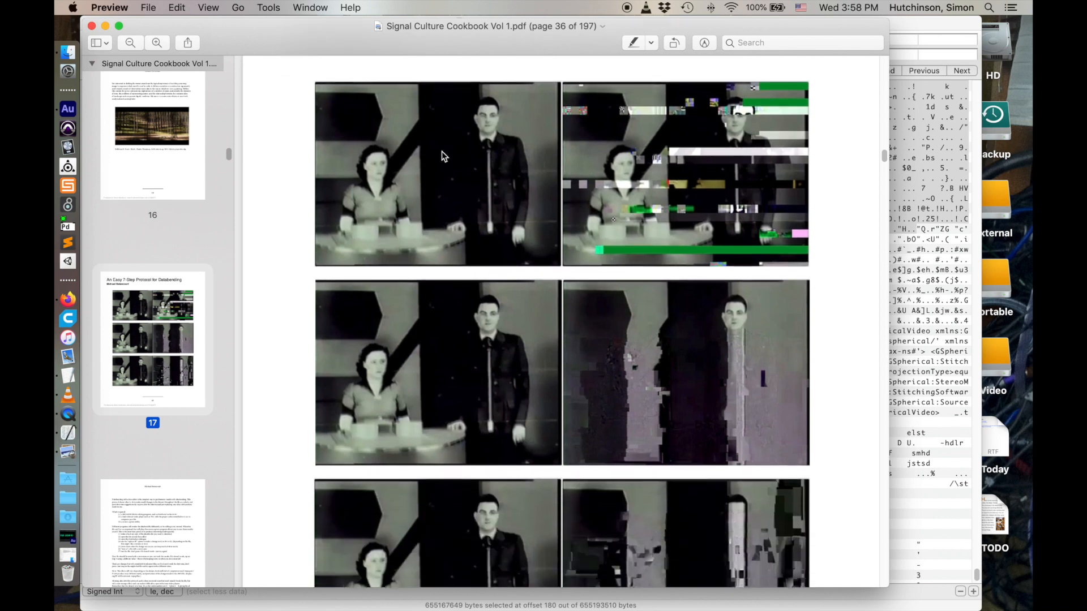
pyautogui.scroll(-5, 442, 151)
pyautogui.scroll(-5, 441, 152)
pyautogui.scroll(-5, 441, 151)
pyautogui.scroll(-5, 446, 158)
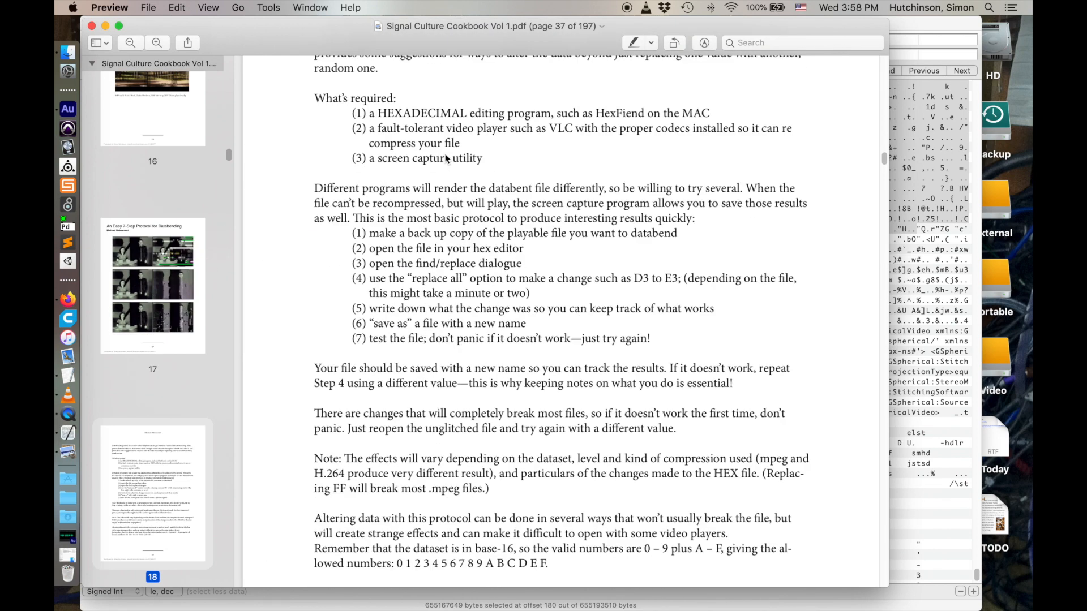
pyautogui.scroll(-5, 445, 158)
pyautogui.scroll(-5, 446, 158)
pyautogui.scroll(-3, 445, 158)
pyautogui.scroll(-5, 446, 154)
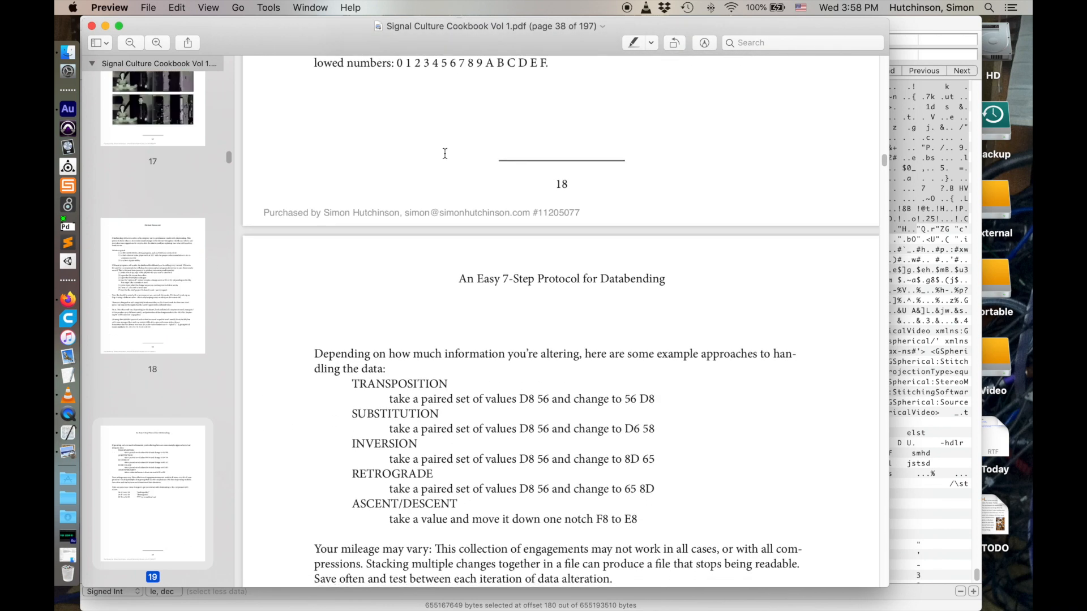
pyautogui.scroll(-2, 446, 153)
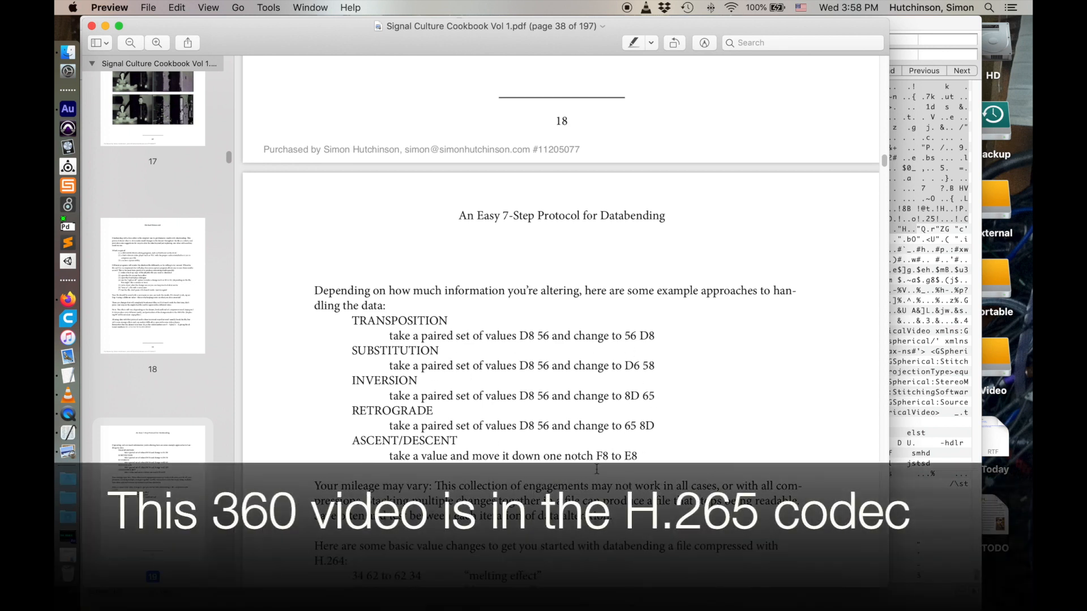
pyautogui.scroll(-3, 692, 389)
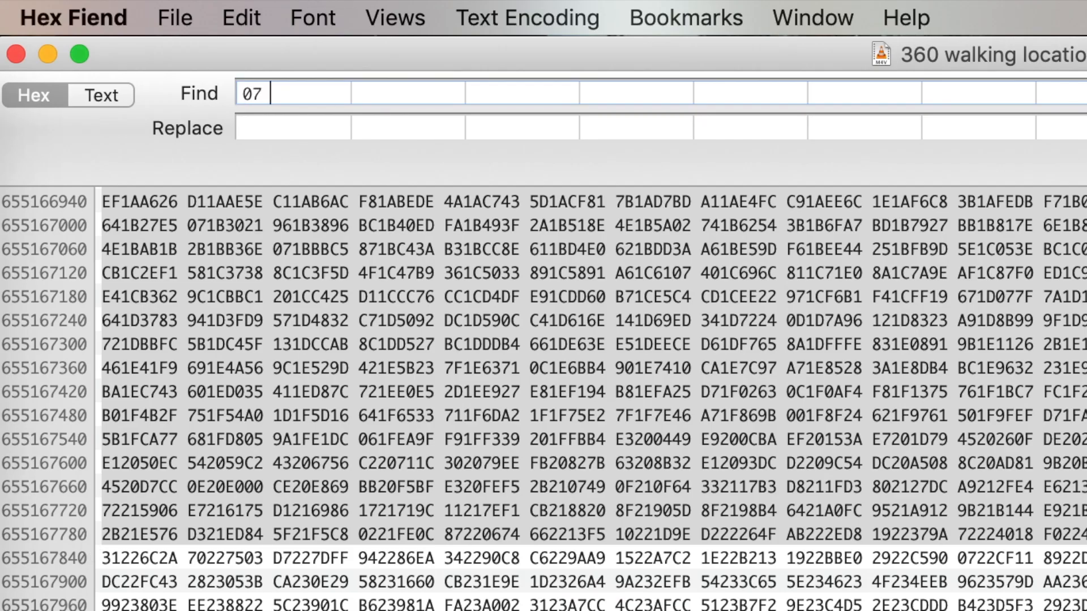
pyautogui.write('887')
# Replace every 78 87 with 87 78 across the copy and save it
pyautogui.click(269, 124)
pyautogui.write('87')
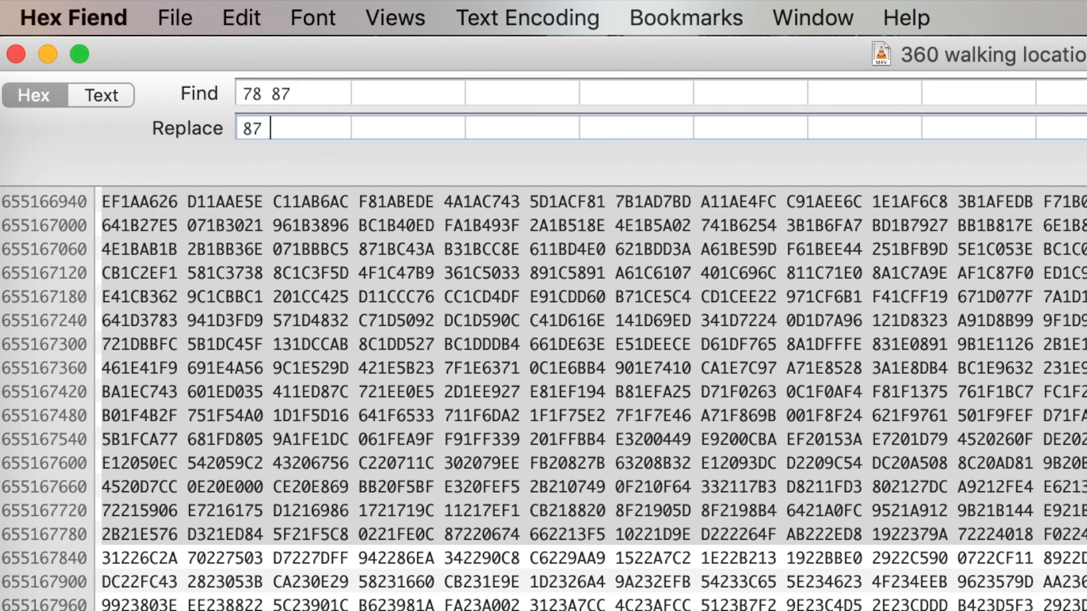
pyautogui.write('078')
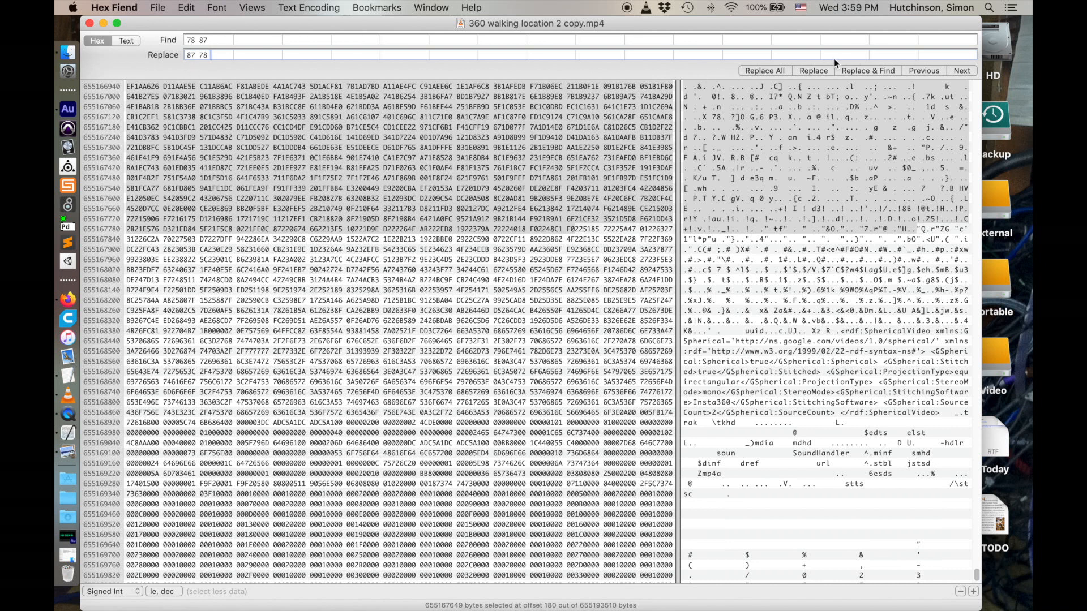
pyautogui.click(772, 70)
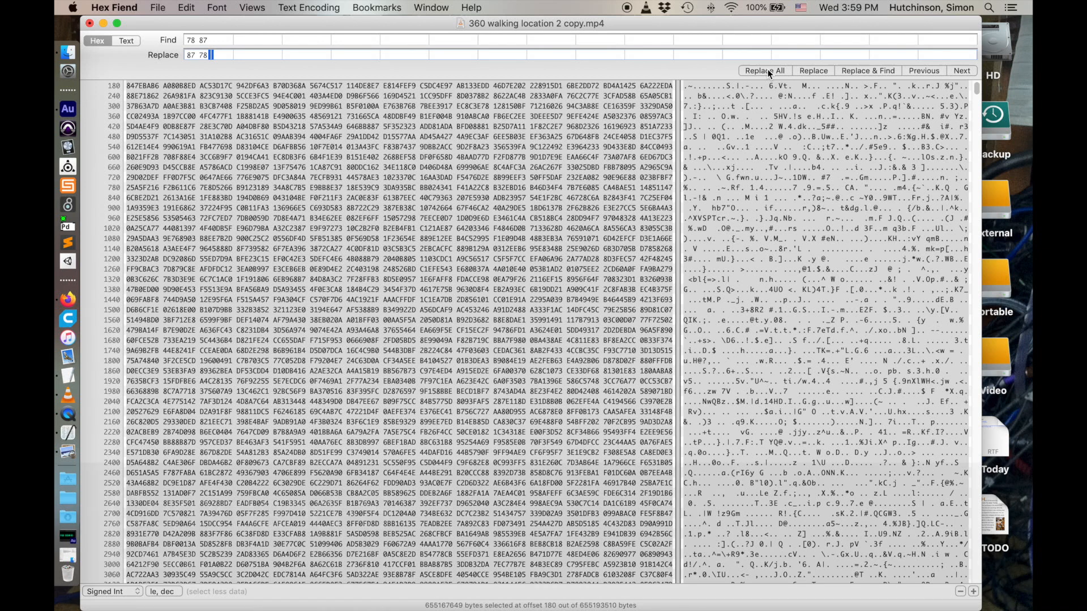
pyautogui.press('super+s')
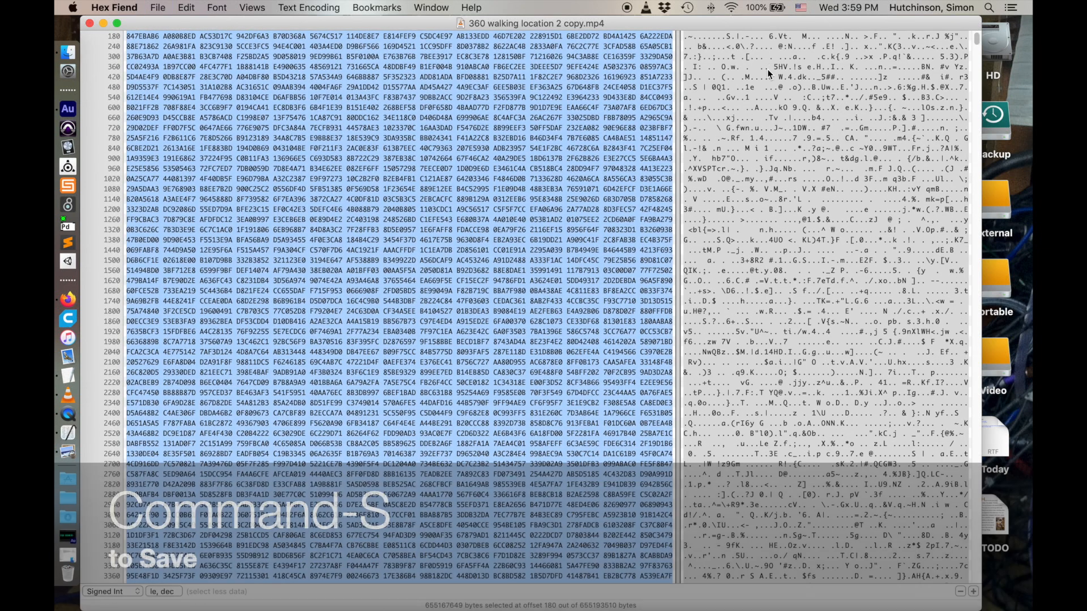
# Close the Hex Fiend window and guide, then open the databent copy for playback in VLC
pyautogui.click(105, 22)
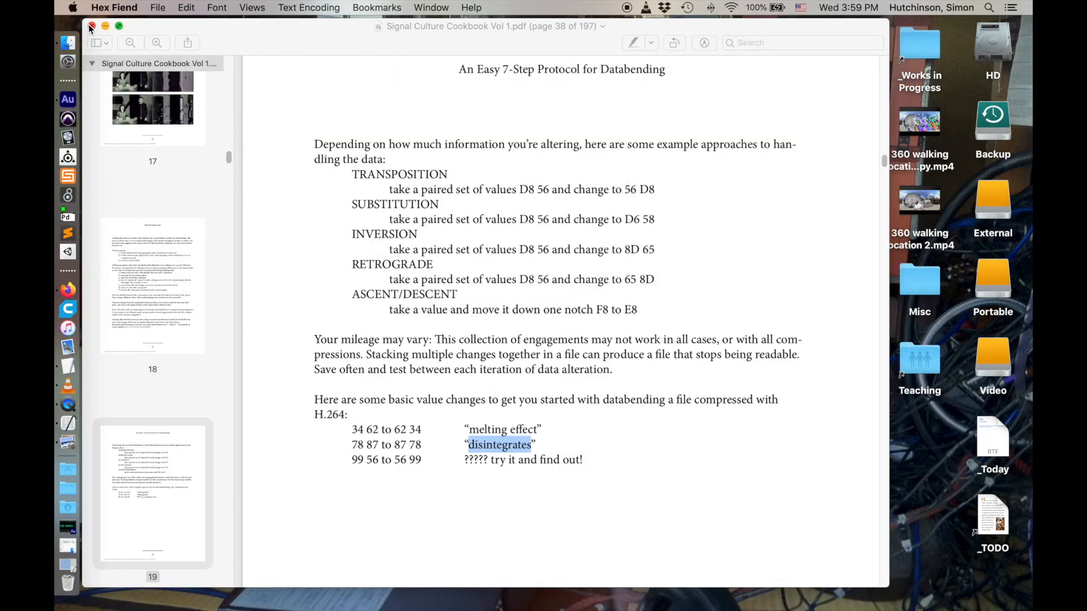
pyautogui.click(91, 26)
pyautogui.click(487, 206)
pyautogui.click(518, 258)
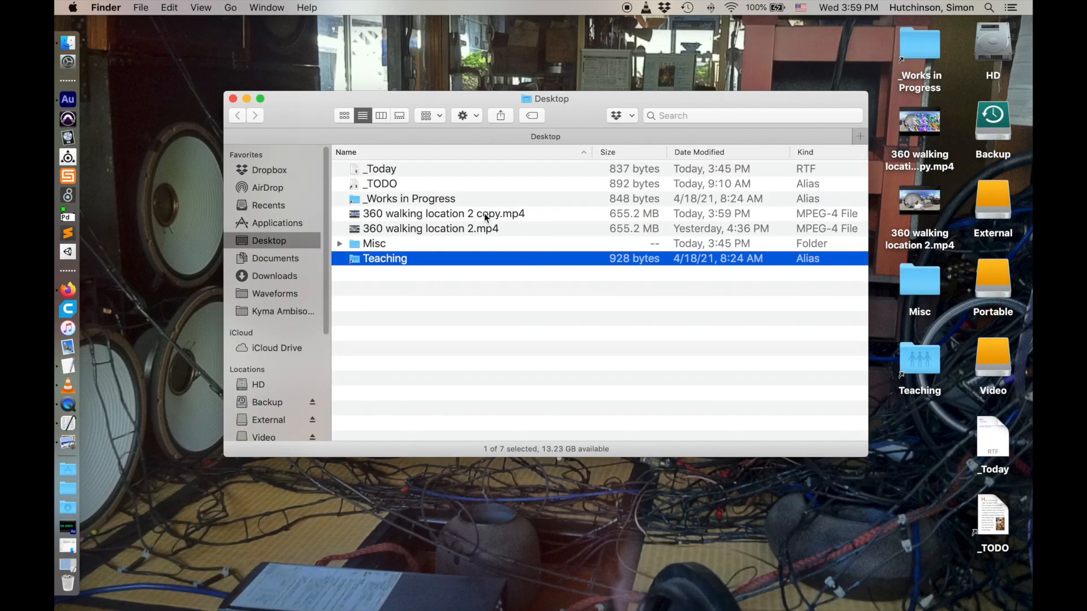
pyautogui.click(489, 215)
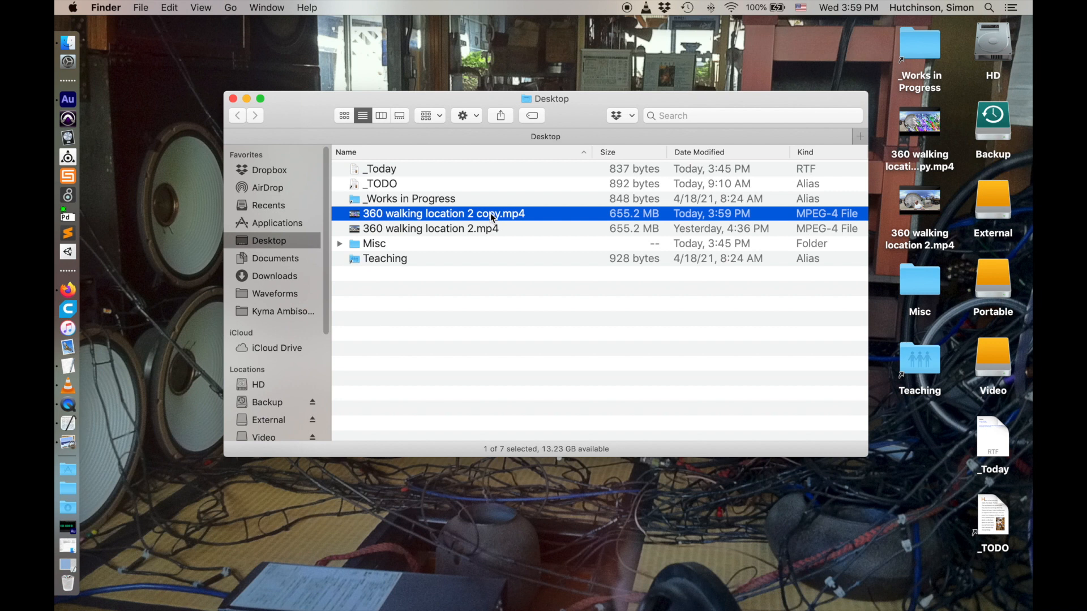
pyautogui.doubleClick(490, 213)
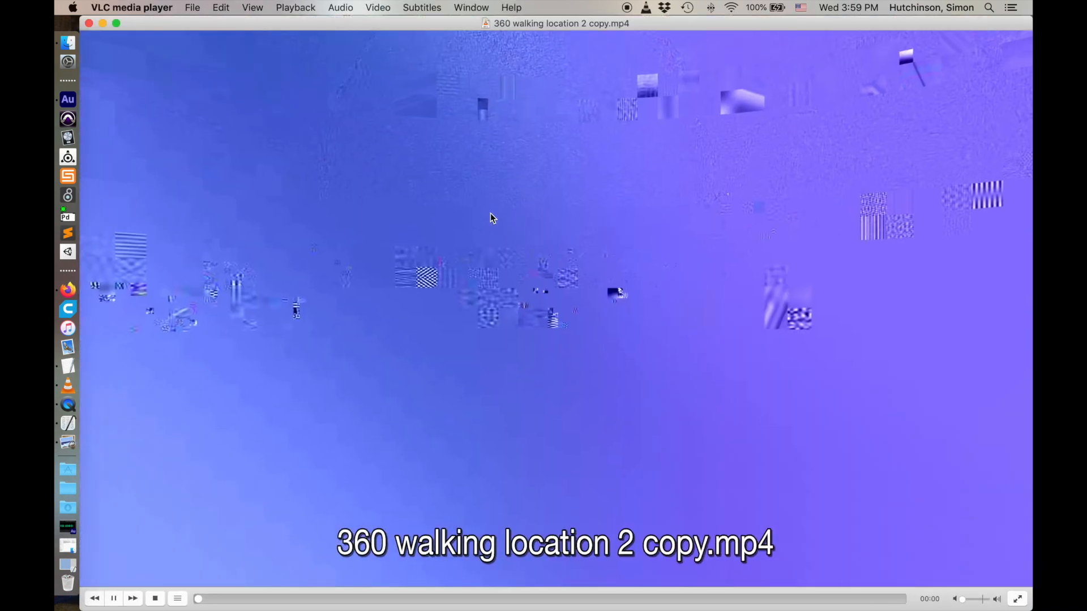